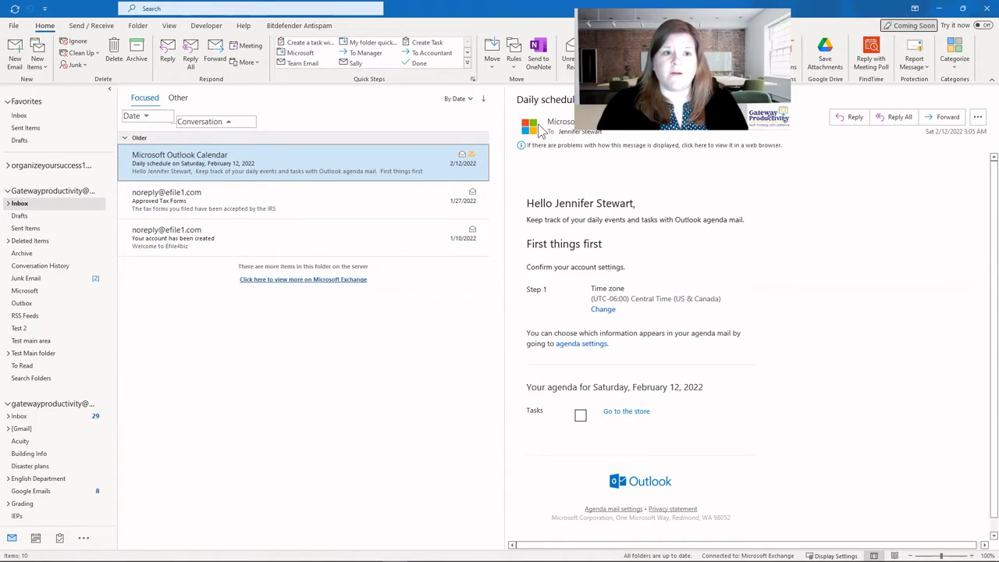
# Step: Add the Calendar, People and Tasks panes to the To-Do Bar, in that order
pyautogui.click(170, 28)
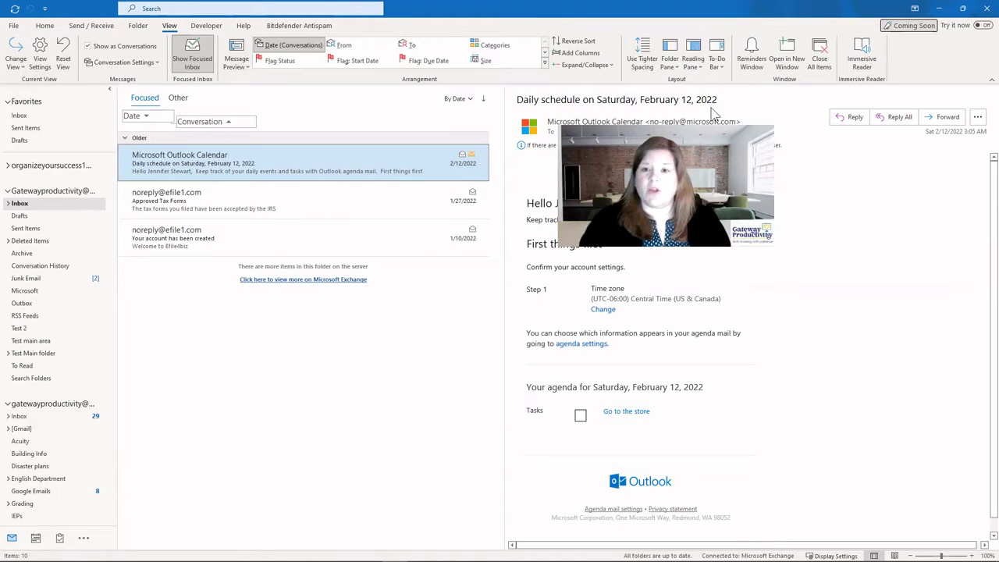
pyautogui.click(722, 55)
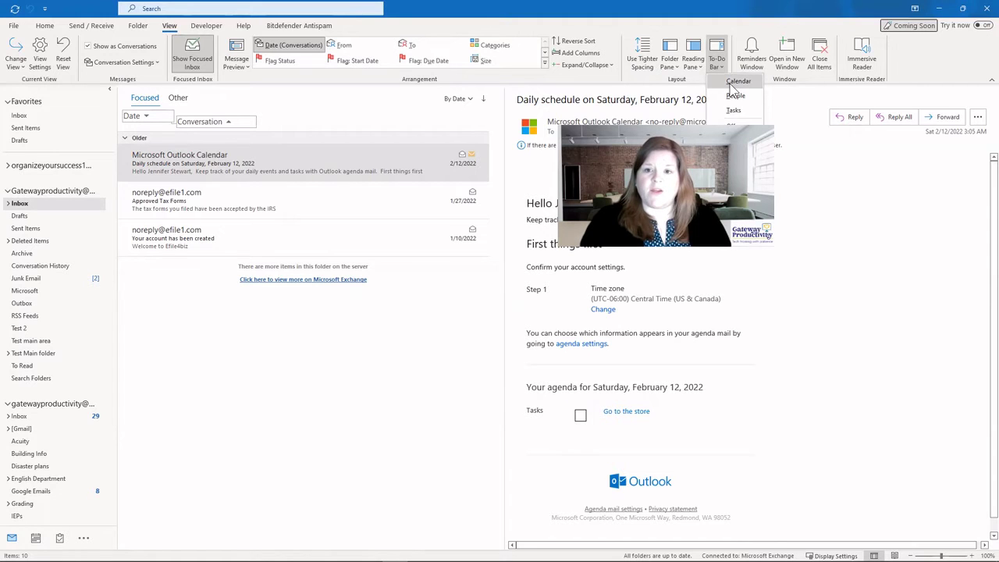
pyautogui.click(735, 81)
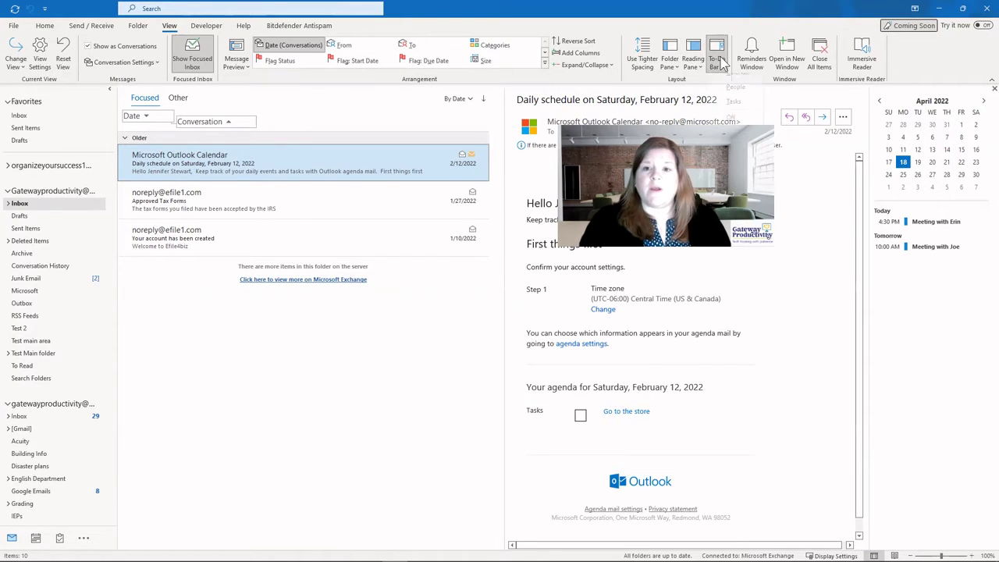
pyautogui.click(716, 63)
pyautogui.click(735, 96)
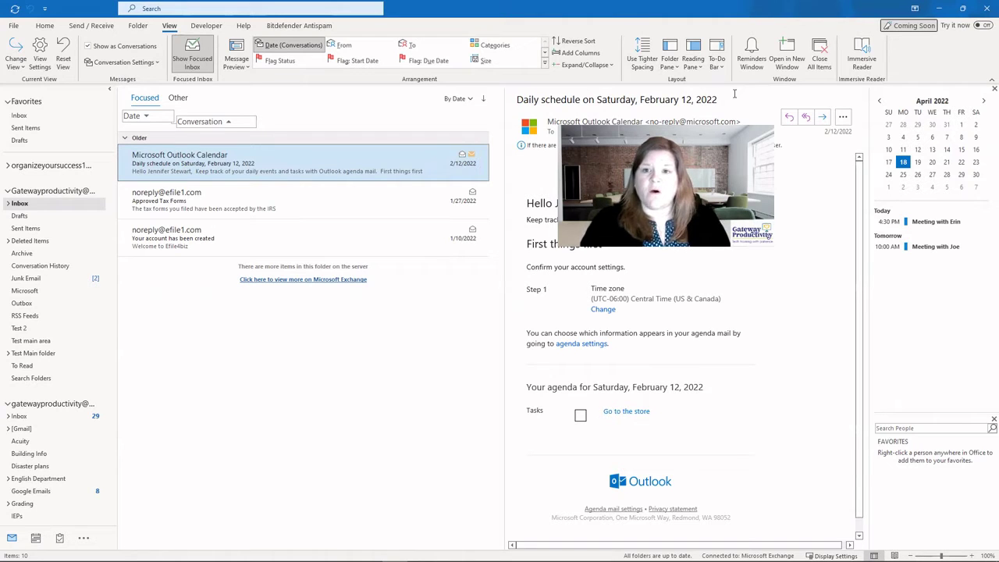
pyautogui.click(716, 60)
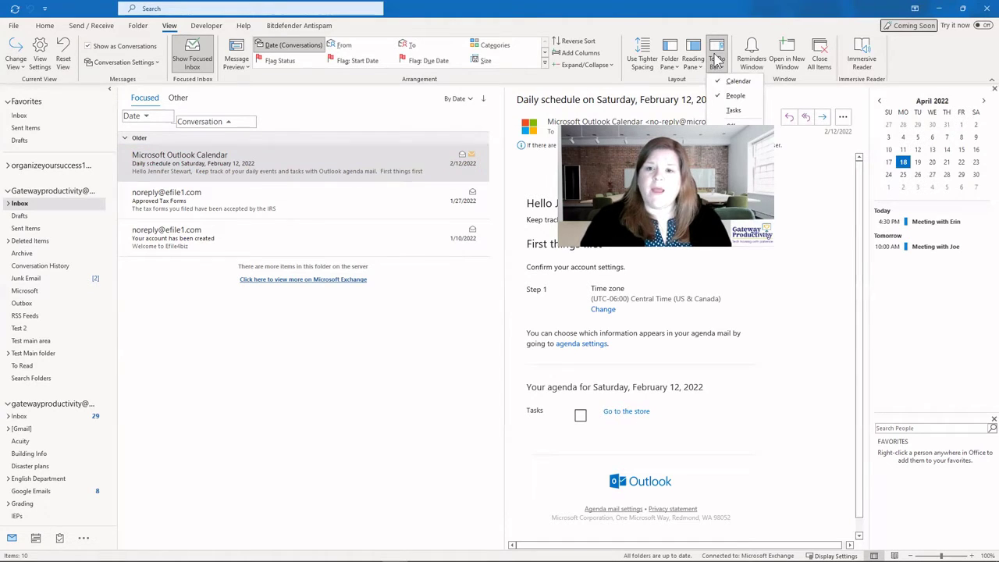
pyautogui.click(730, 110)
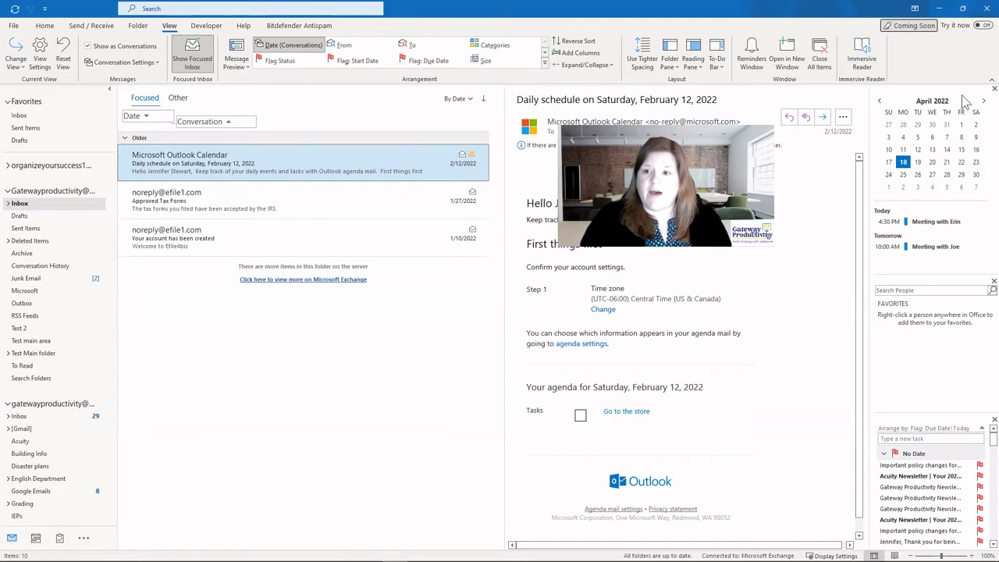
# Step: Close the Calendar, People and Tasks panes, hiding the To-Do Bar
pyautogui.click(992, 88)
pyautogui.click(988, 90)
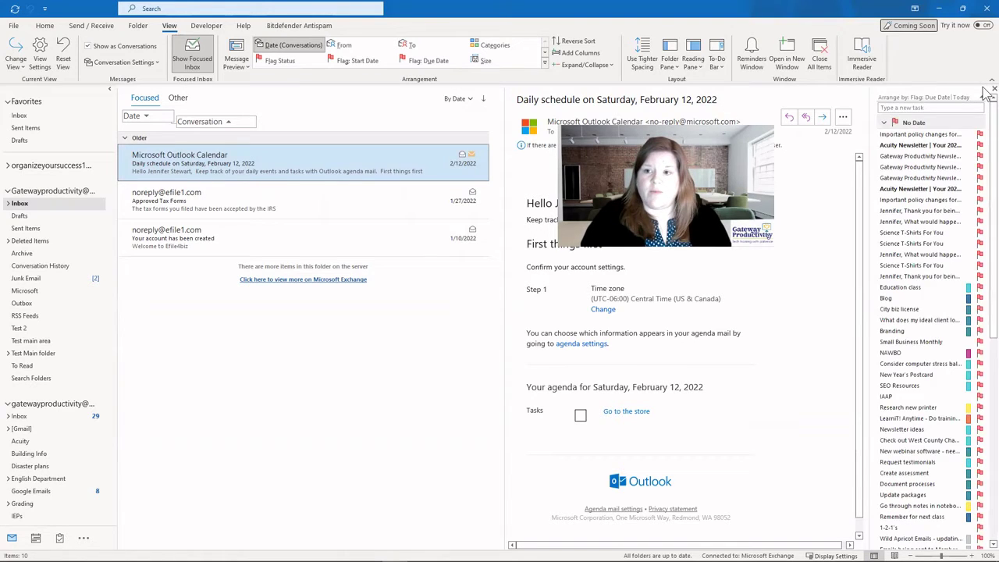
pyautogui.click(987, 90)
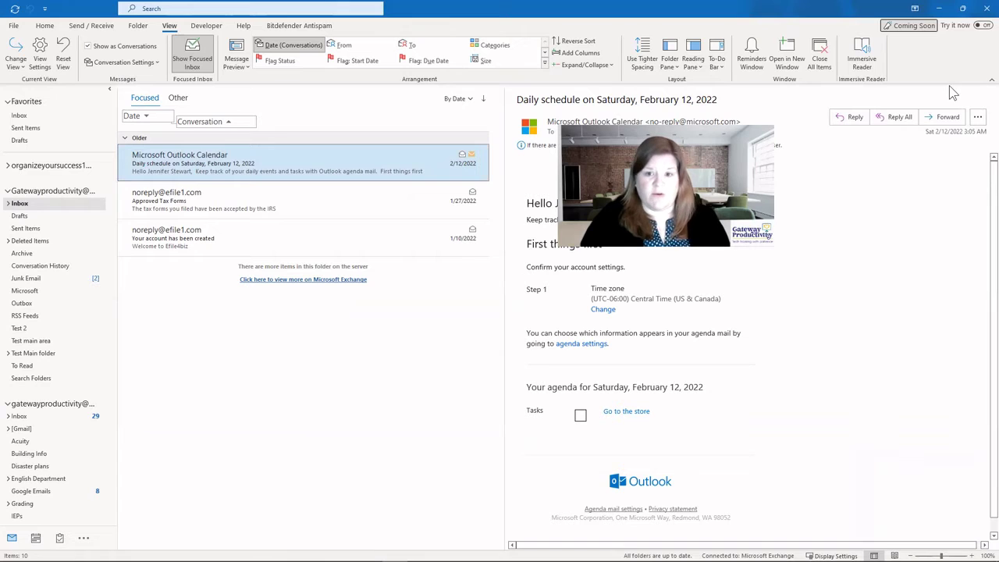
# Step: Re-add To-Do Bar panes in the order Tasks, Calendar, then People
pyautogui.click(717, 60)
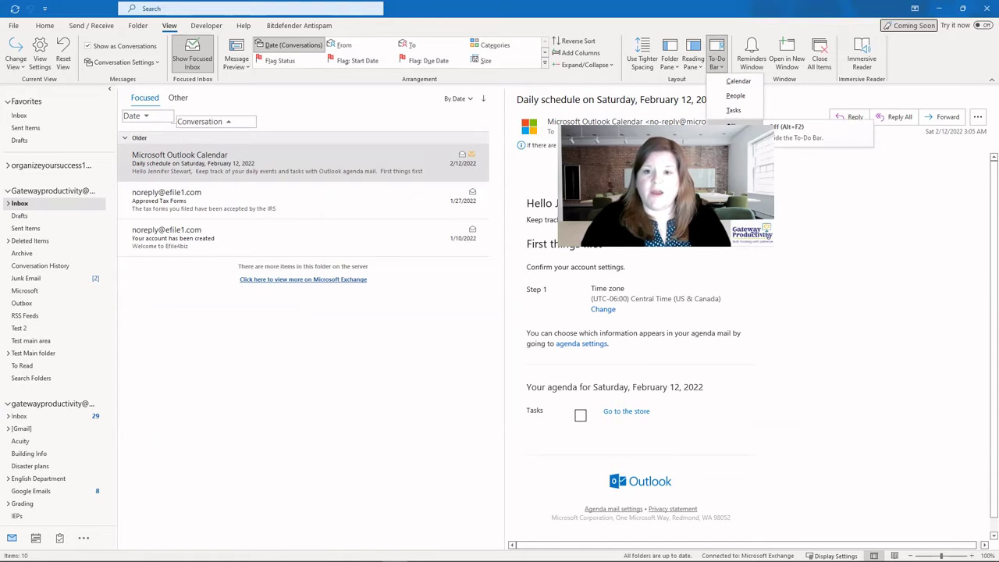
pyautogui.click(733, 110)
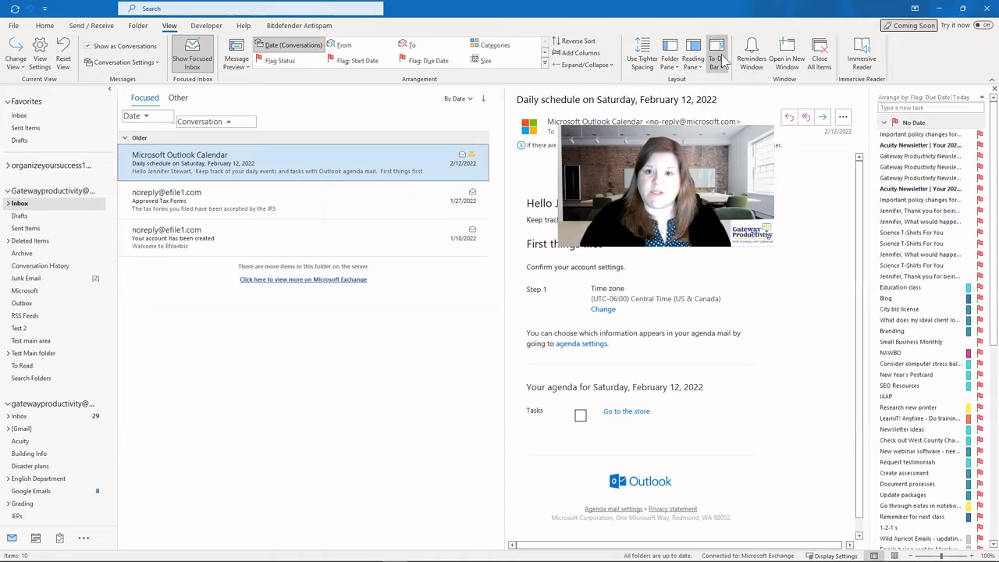
pyautogui.click(724, 65)
pyautogui.click(737, 83)
pyautogui.click(724, 67)
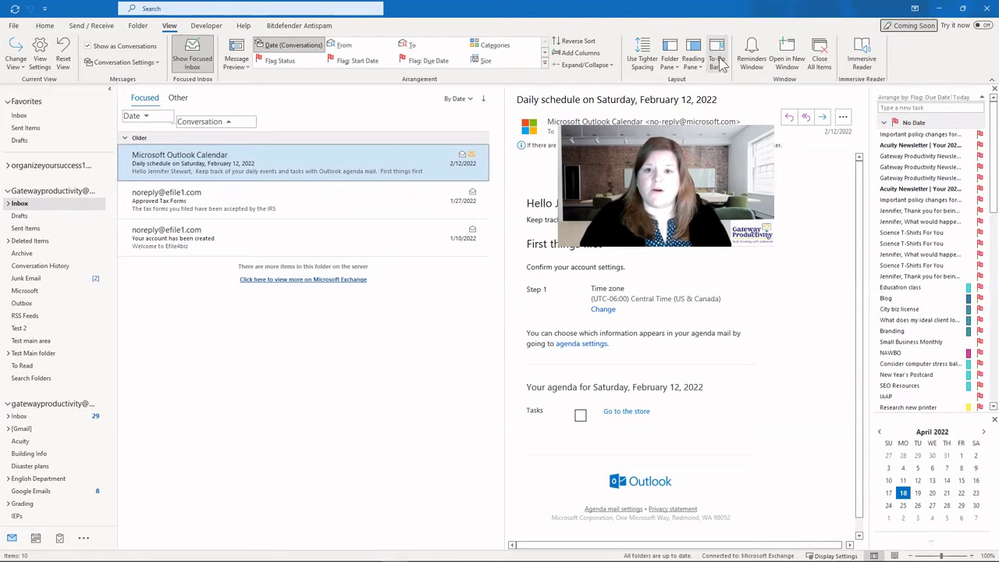
pyautogui.click(736, 98)
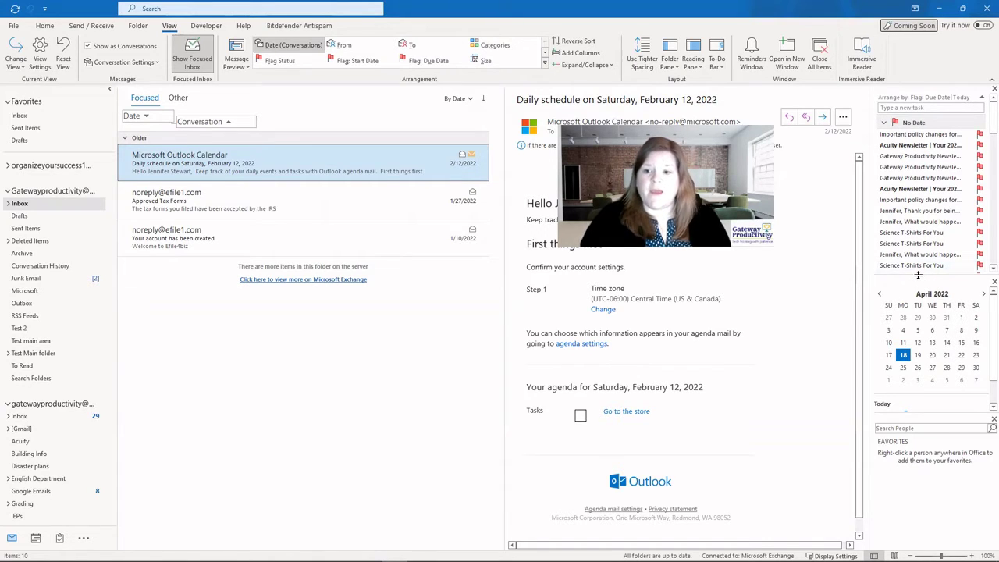
# Step: Shorten the task list and move the People pane below the calendar's two meetings
pyautogui.moveTo(919, 272); pyautogui.dragTo(919, 230)
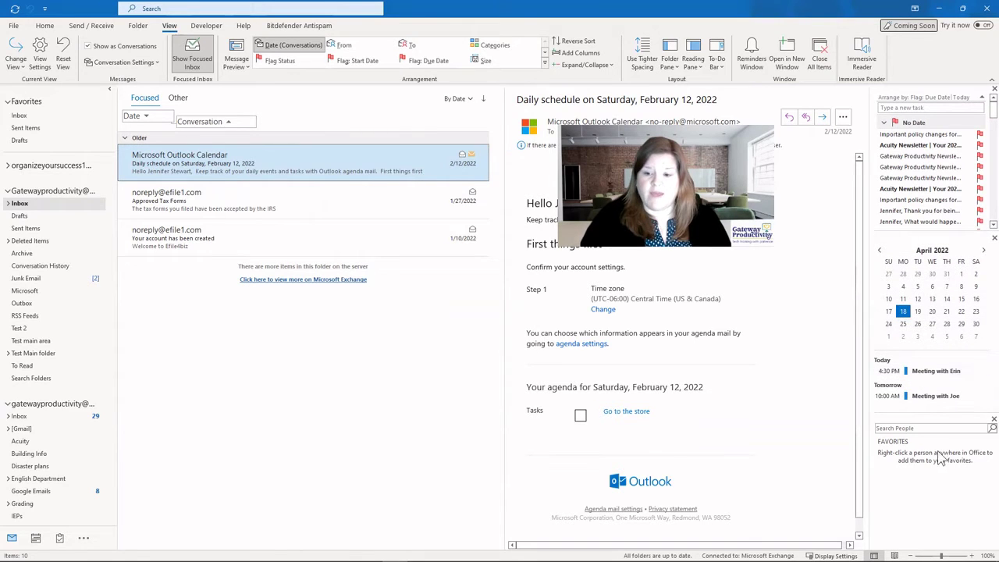
pyautogui.moveTo(927, 414); pyautogui.dragTo(926, 444)
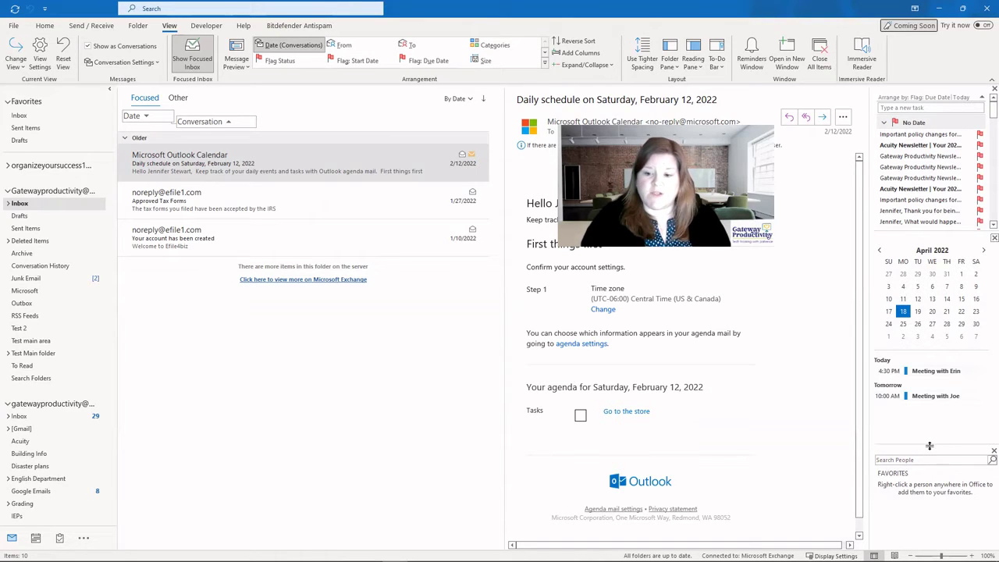
pyautogui.moveTo(929, 445); pyautogui.dragTo(920, 286)
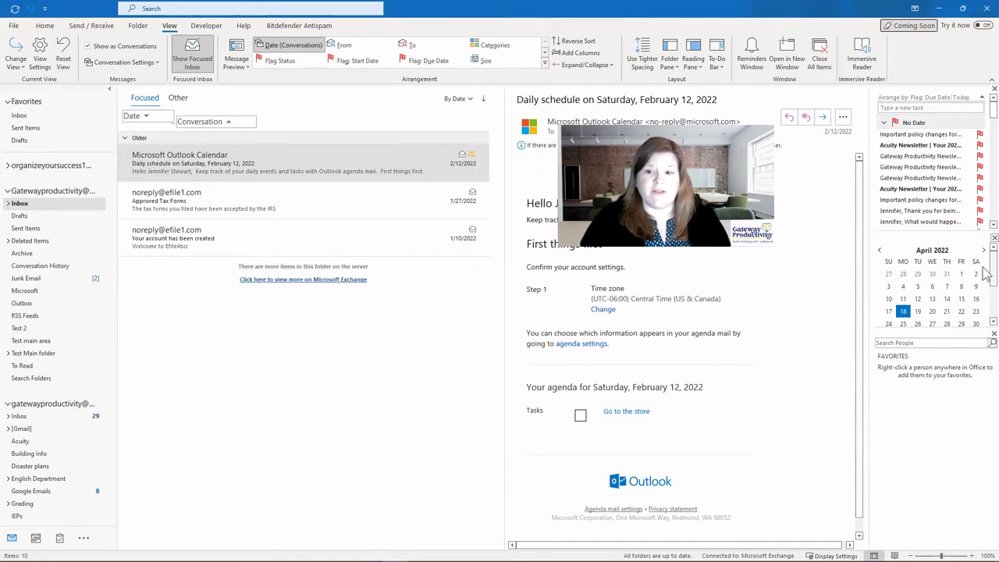
pyautogui.moveTo(988, 269)
pyautogui.mouseDown()
pyautogui.moveTo(985, 300)
pyautogui.moveTo(986, 258)
pyautogui.mouseUp()
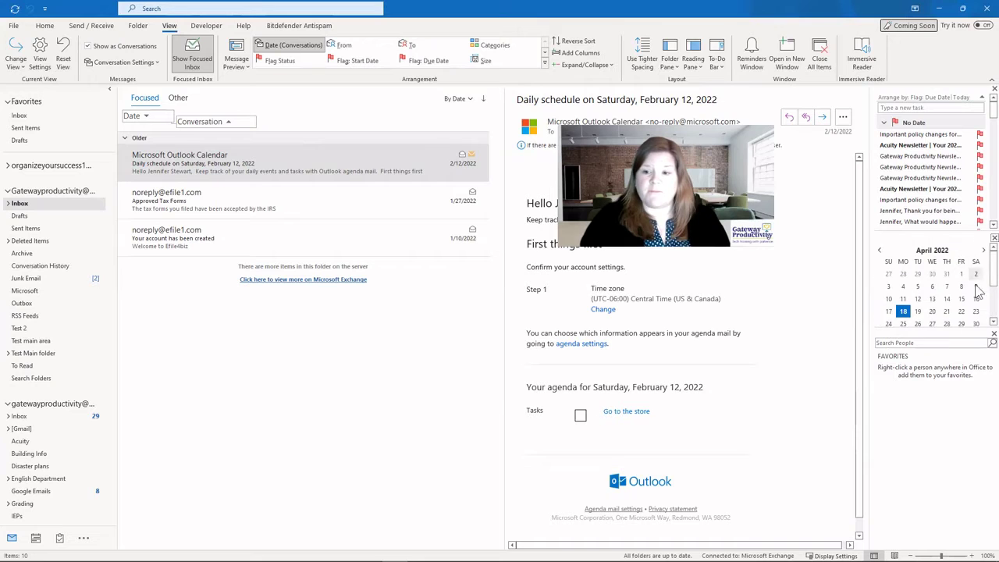
pyautogui.moveTo(941, 341); pyautogui.dragTo(937, 411)
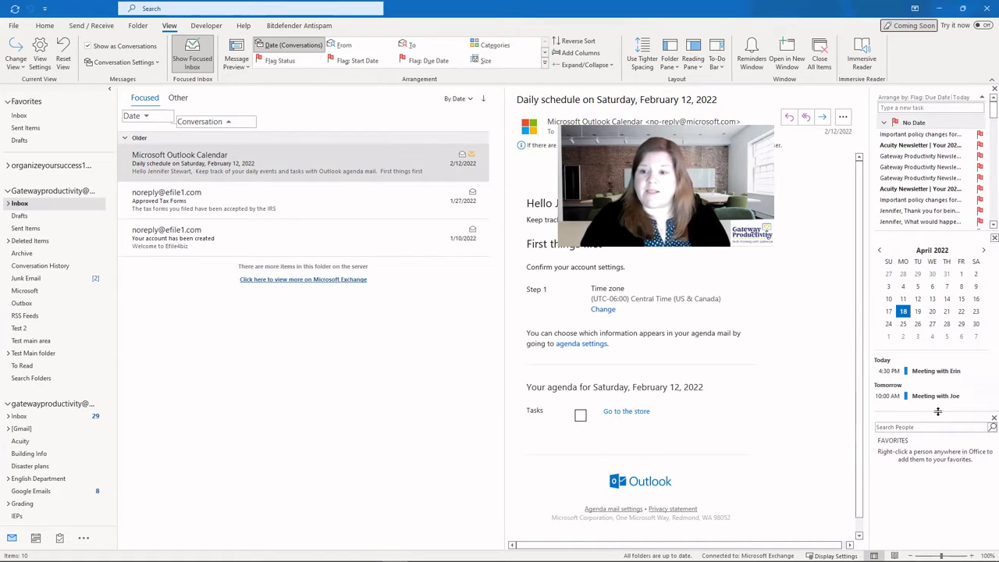
pyautogui.moveTo(936, 422); pyautogui.dragTo(938, 476)
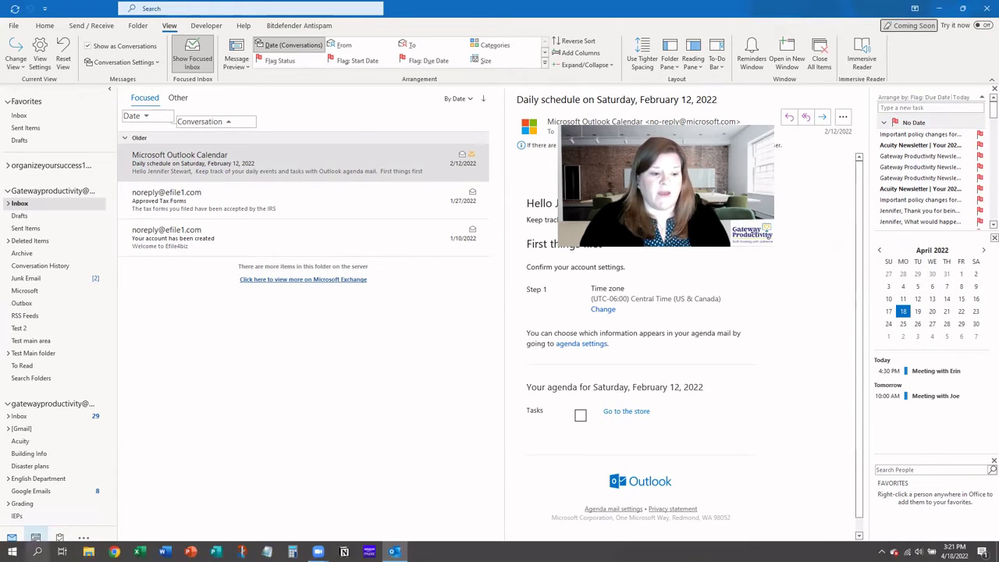
# Step: Switch to the calendar and close its To-Do Bar's People and Tasks panes
pyautogui.click(35, 538)
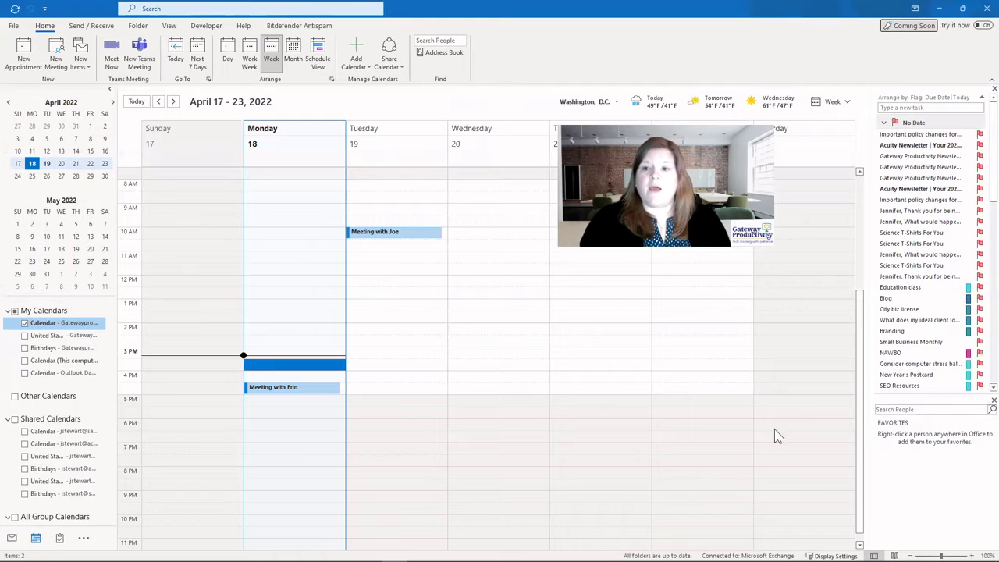
pyautogui.click(994, 400)
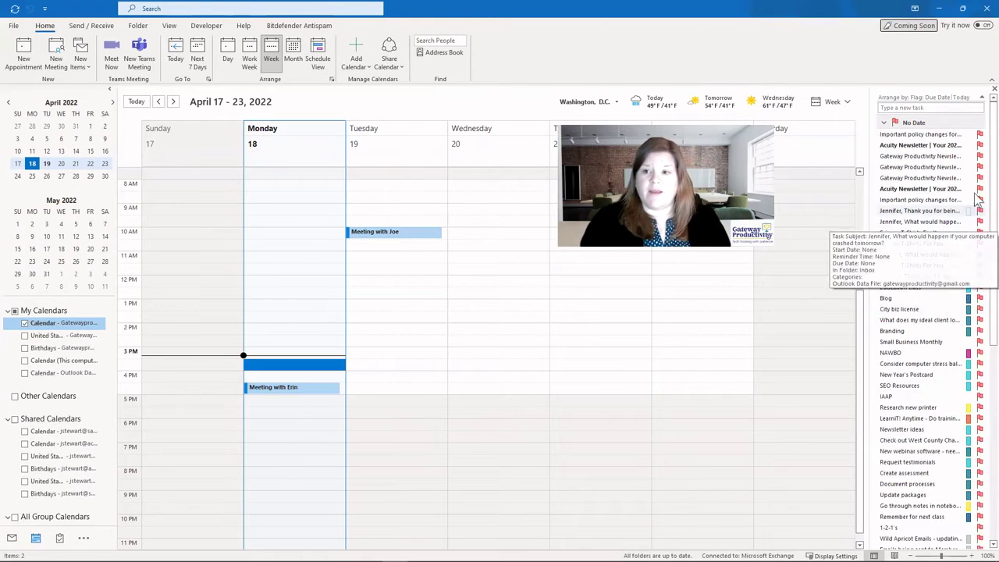
pyautogui.click(993, 88)
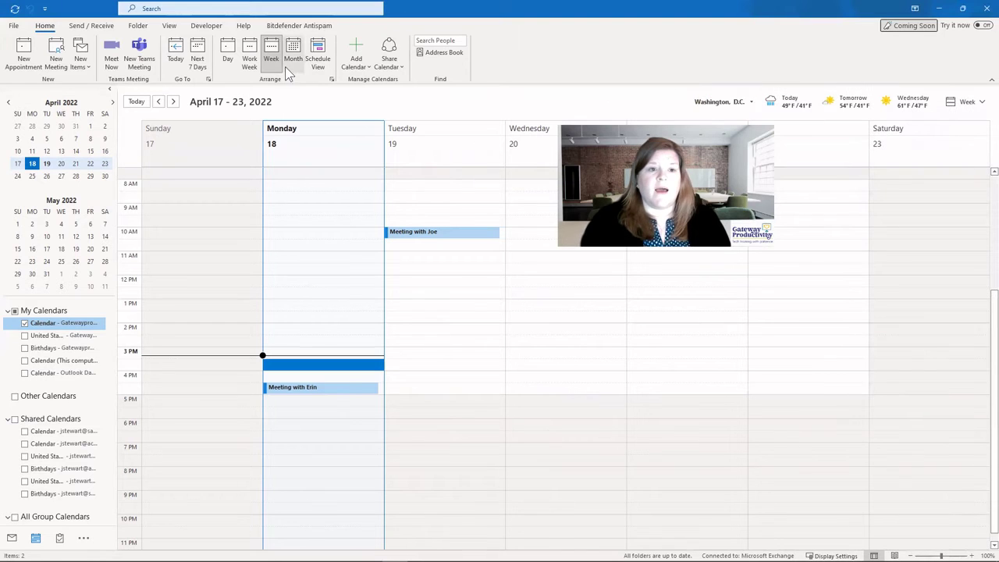
# Step: Add People, then Tasks, to the calendar's To-Do Bar
pyautogui.click(167, 25)
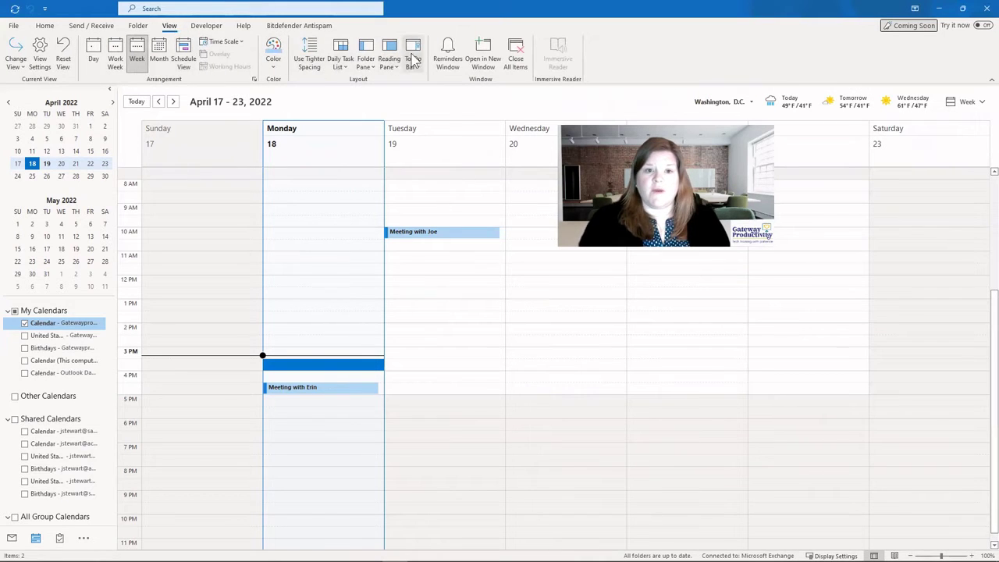
pyautogui.click(413, 60)
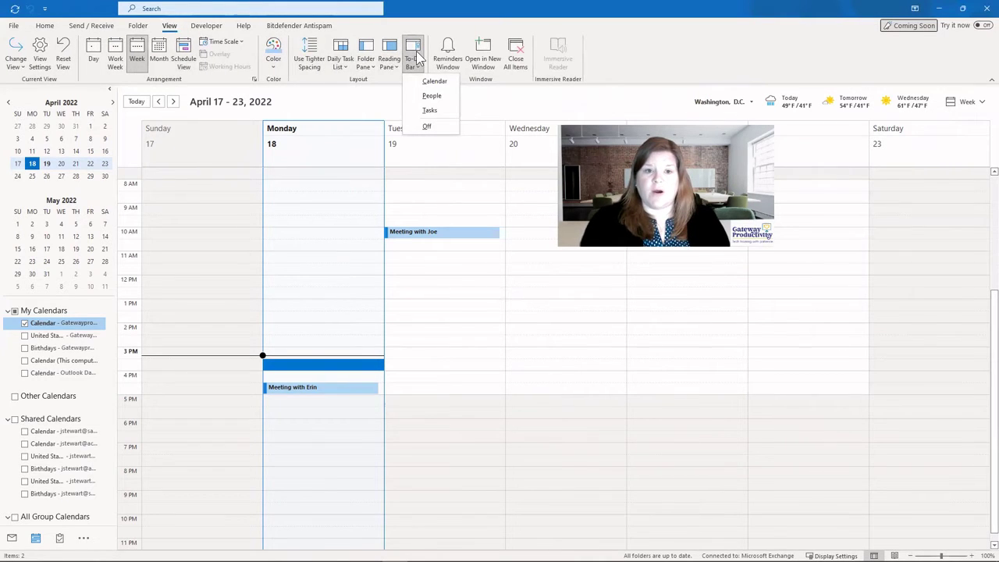
pyautogui.click(429, 95)
pyautogui.click(414, 61)
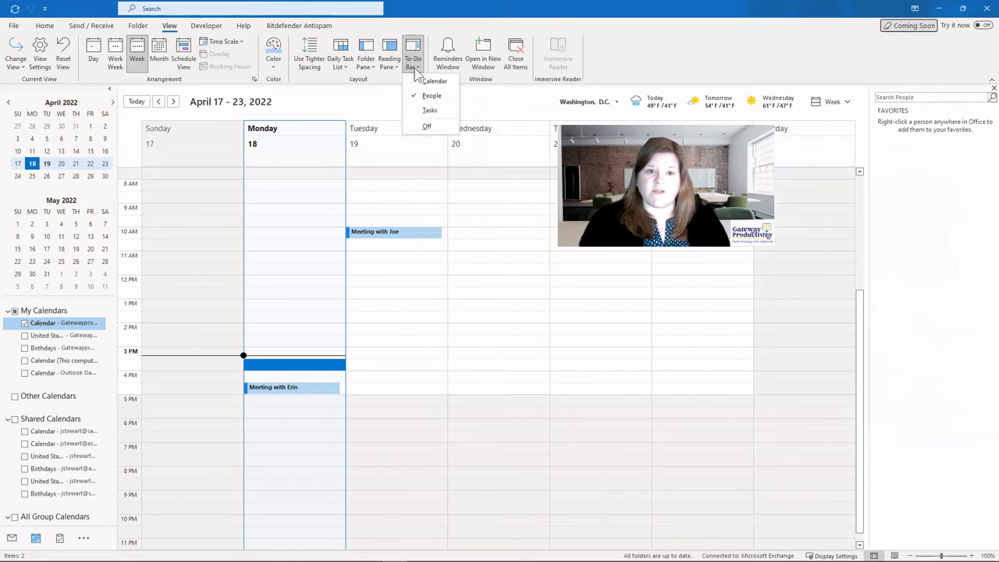
pyautogui.click(425, 108)
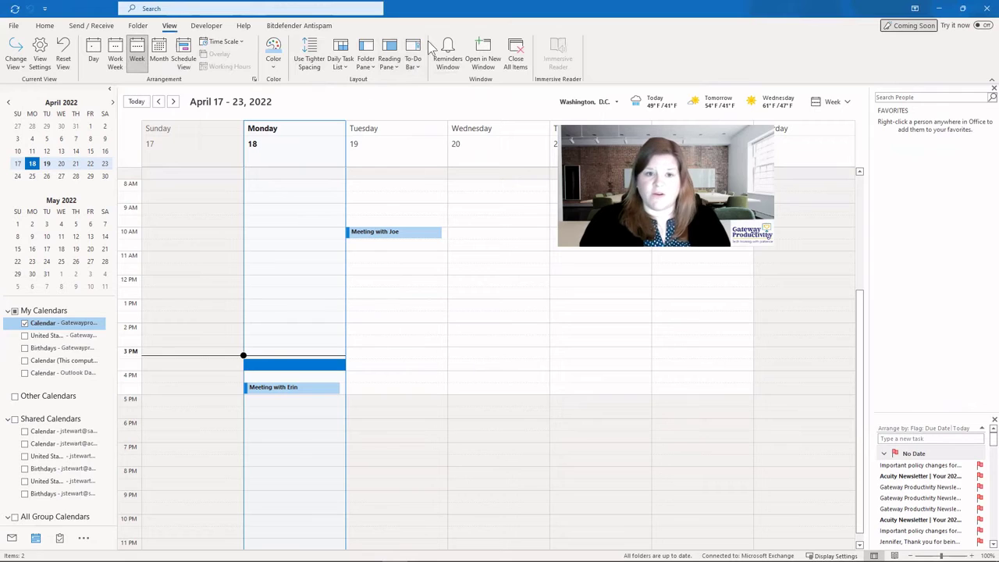
# Step: Enlarge the Tasks pane by dragging its splitter up under People
pyautogui.click(412, 59)
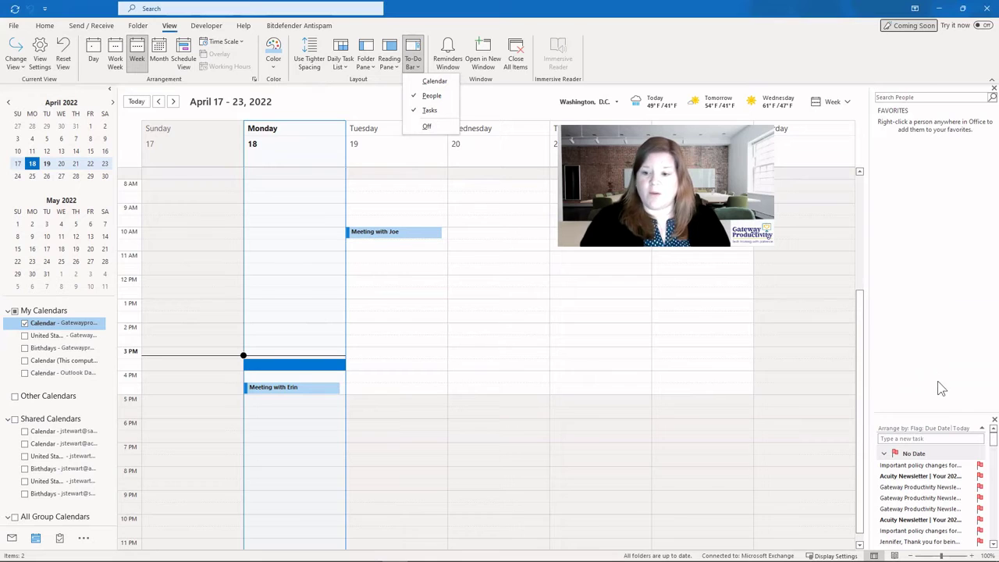
pyautogui.click(934, 413)
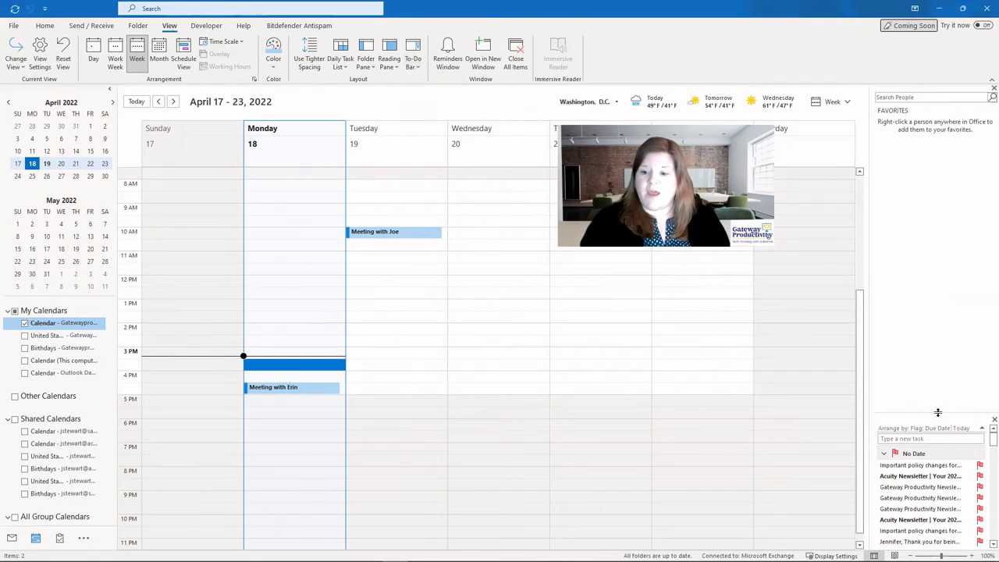
pyautogui.moveTo(934, 413); pyautogui.dragTo(930, 177)
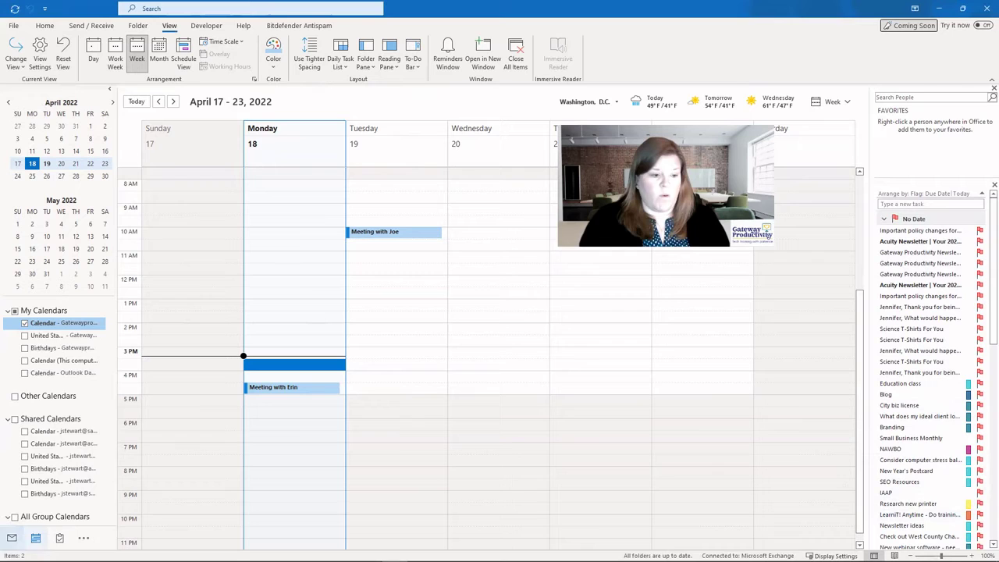
# Step: Turn the To-Do Bar off in the Tasks view, then return to the calendar
pyautogui.click(60, 538)
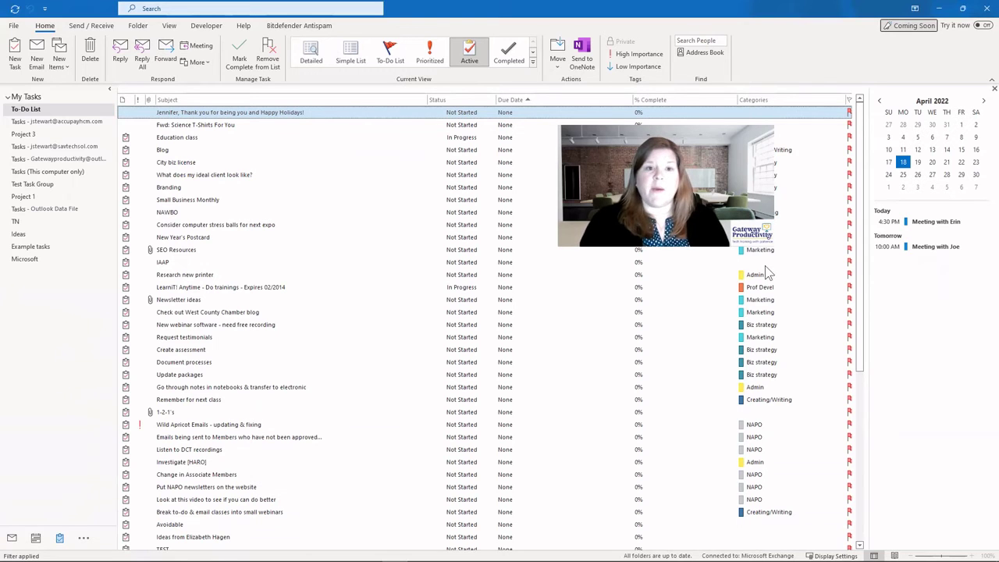
pyautogui.click(170, 25)
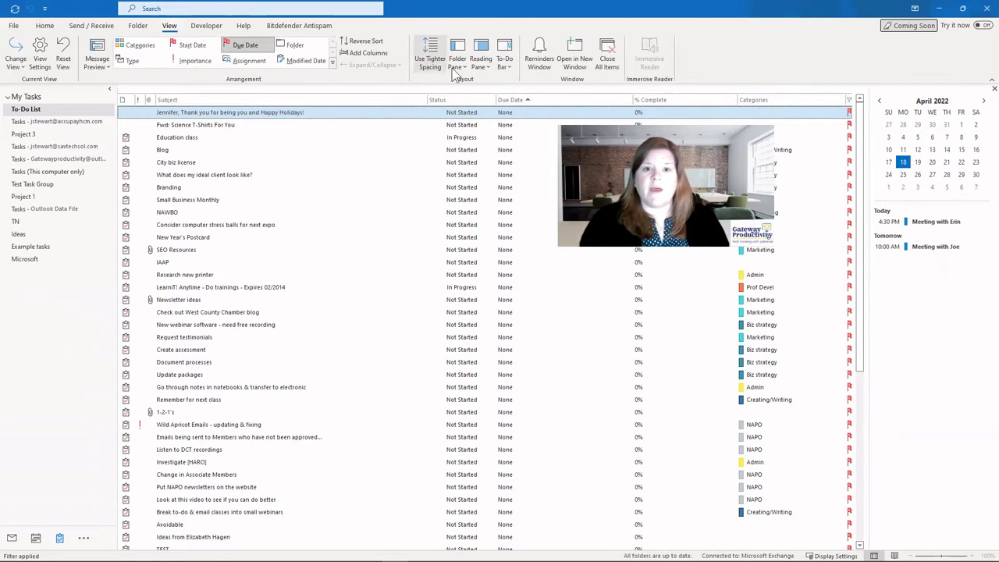
pyautogui.click(503, 59)
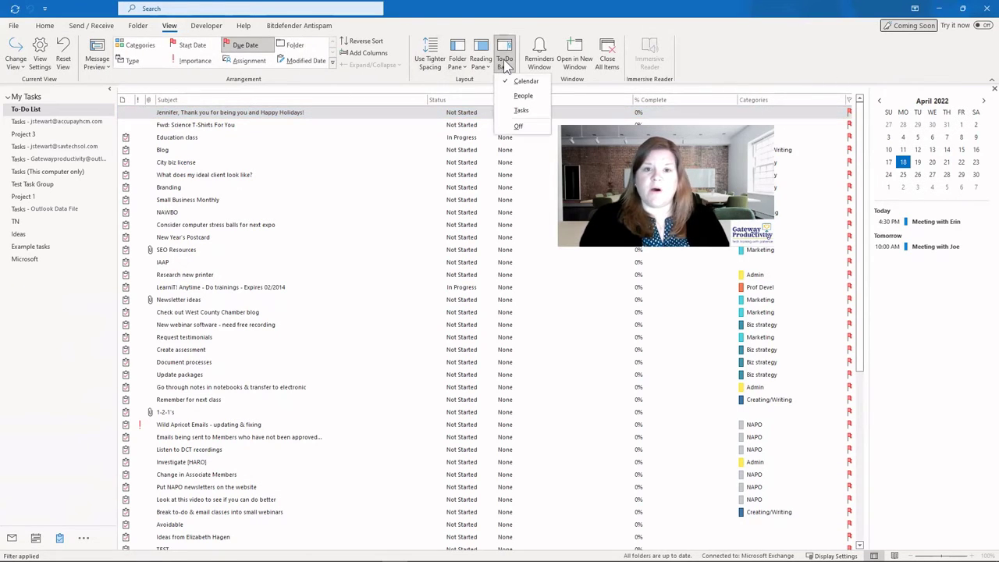
pyautogui.click(516, 126)
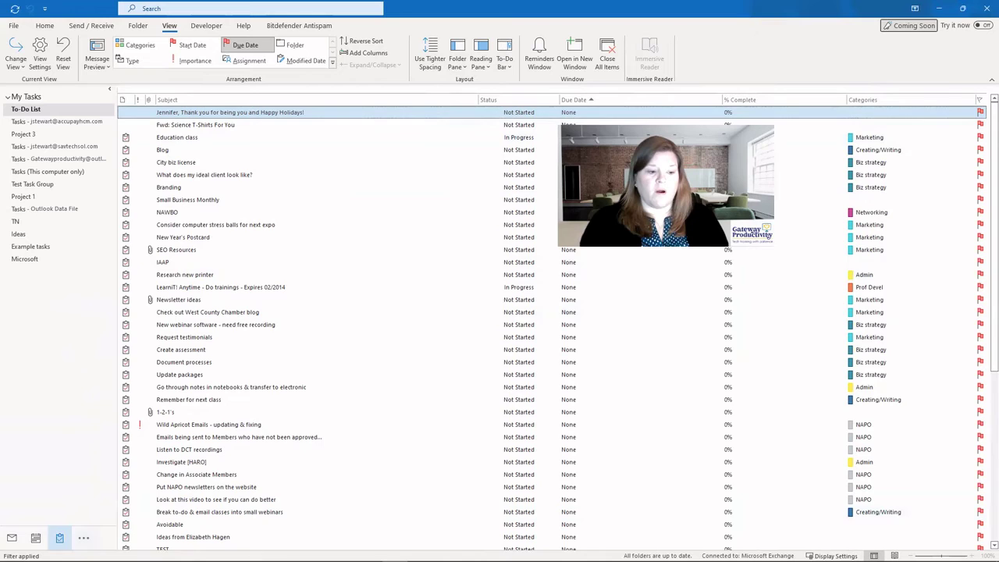
pyautogui.click(35, 537)
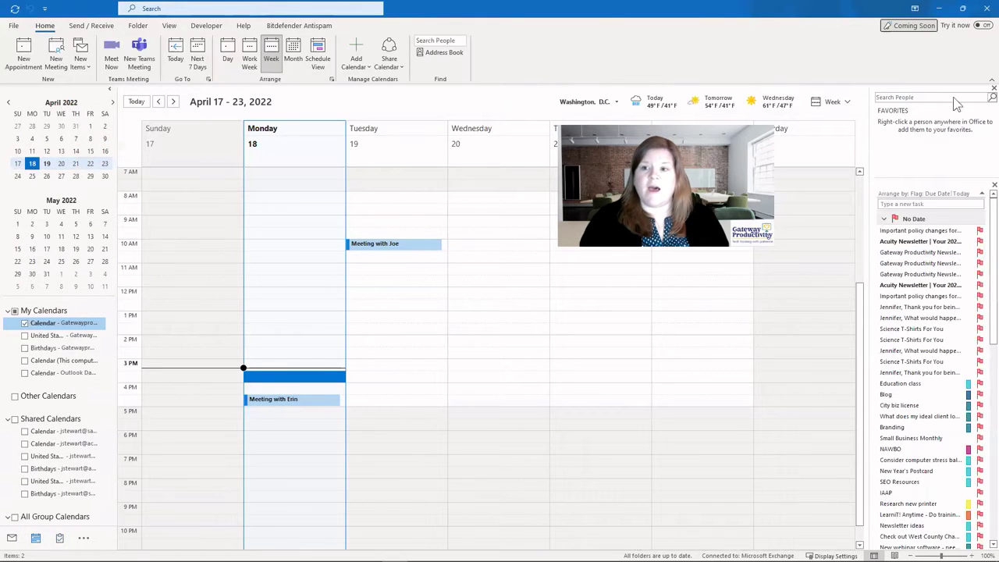
# Step: Remove People from the calendar's To-Do Bar and switch to Mail with Ctrl+1
pyautogui.click(990, 89)
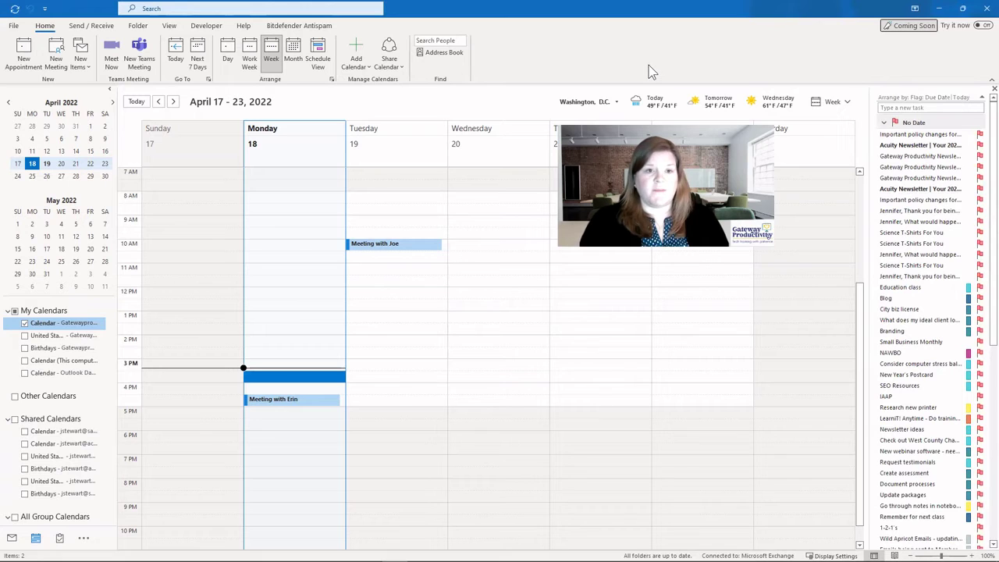
pyautogui.hotkey('ctrl', '1')
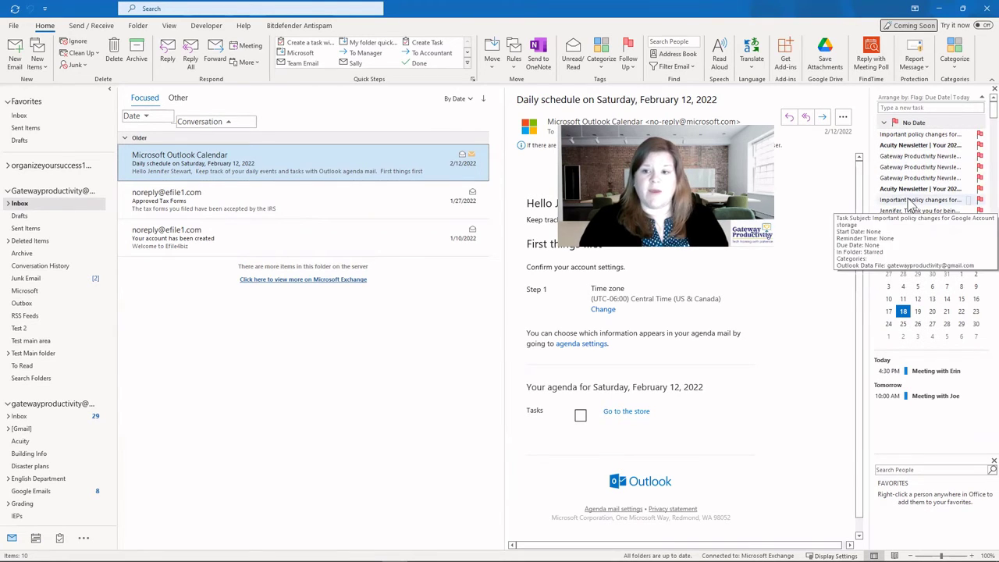
# Step: Open and close the Google Account storage policy task from the To-Do Bar
pyautogui.doubleClick(909, 201)
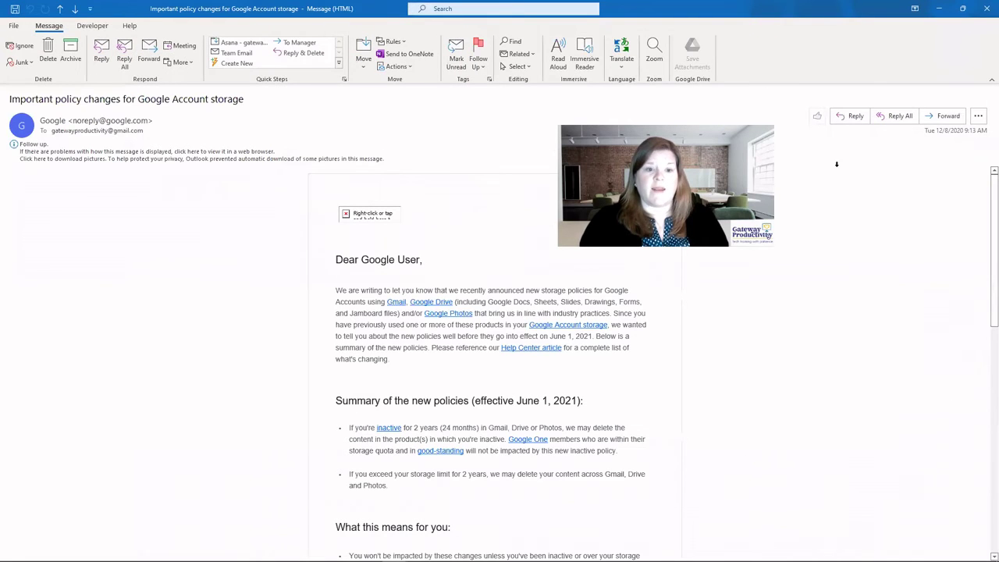
pyautogui.click(985, 9)
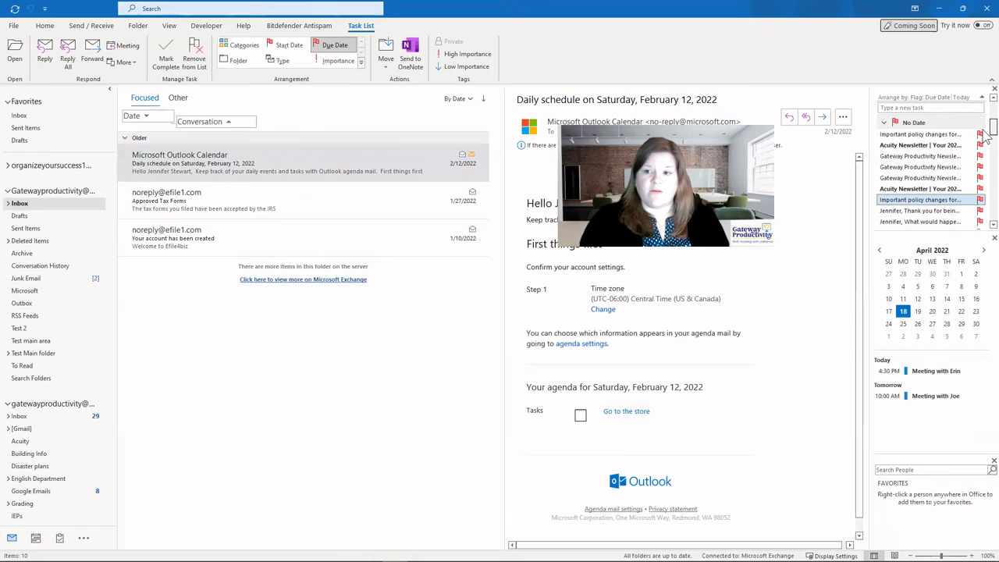
pyautogui.moveTo(984, 131); pyautogui.dragTo(984, 146)
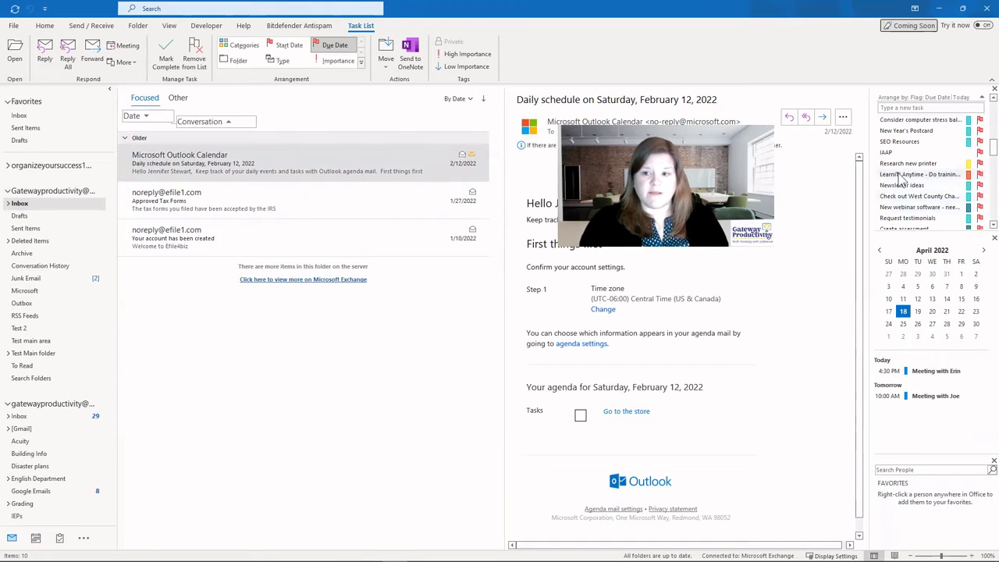
pyautogui.scroll(3, 984, 153)
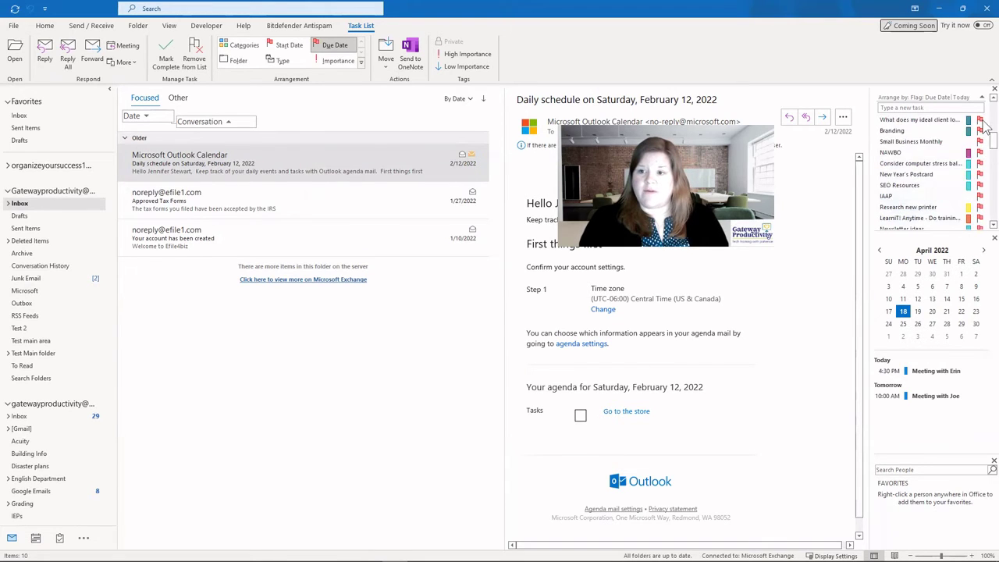
pyautogui.scroll(-5, 983, 207)
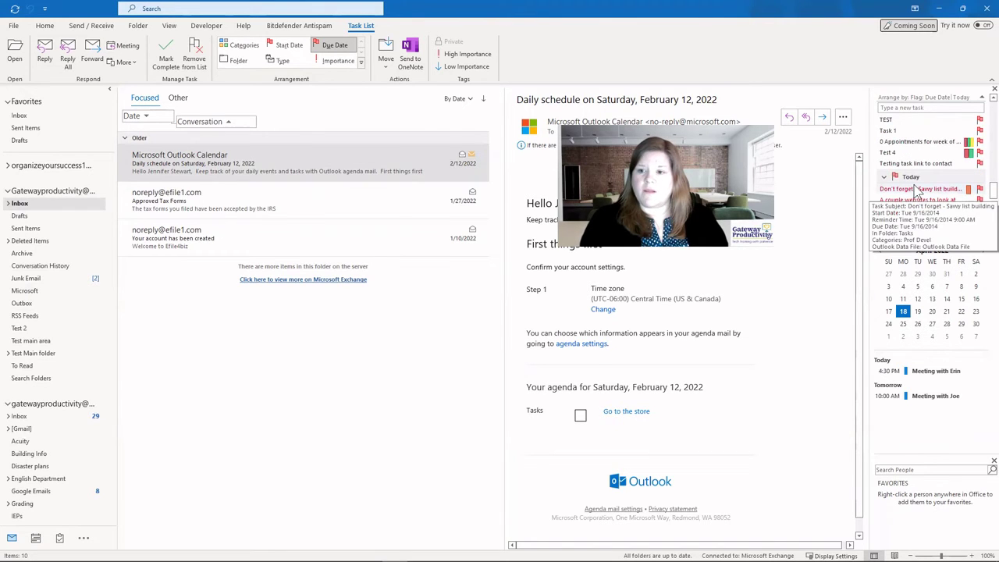
# Step: Open and close the 'A couple websites to look at' task, then open April 19
pyautogui.doubleClick(903, 202)
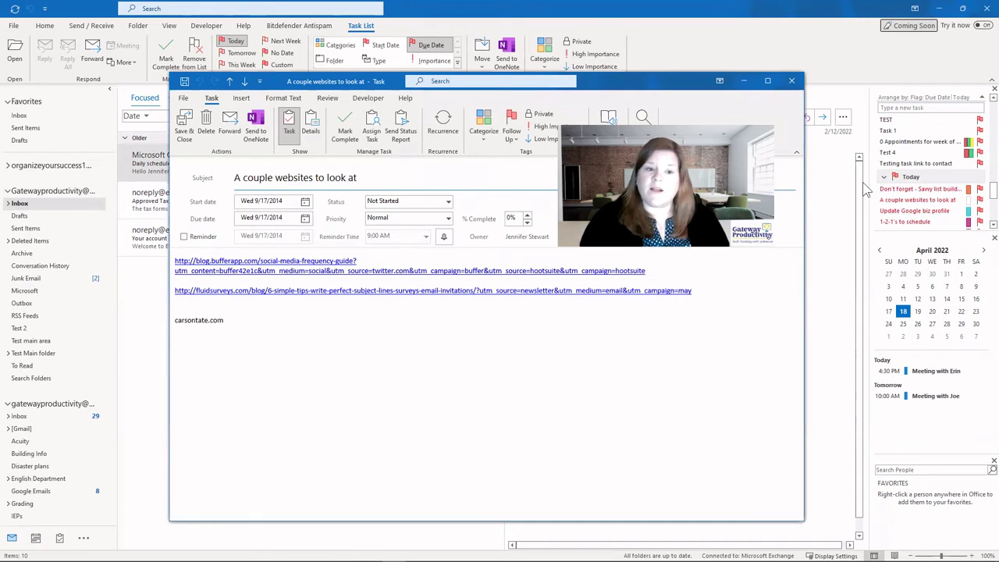
pyautogui.click(791, 80)
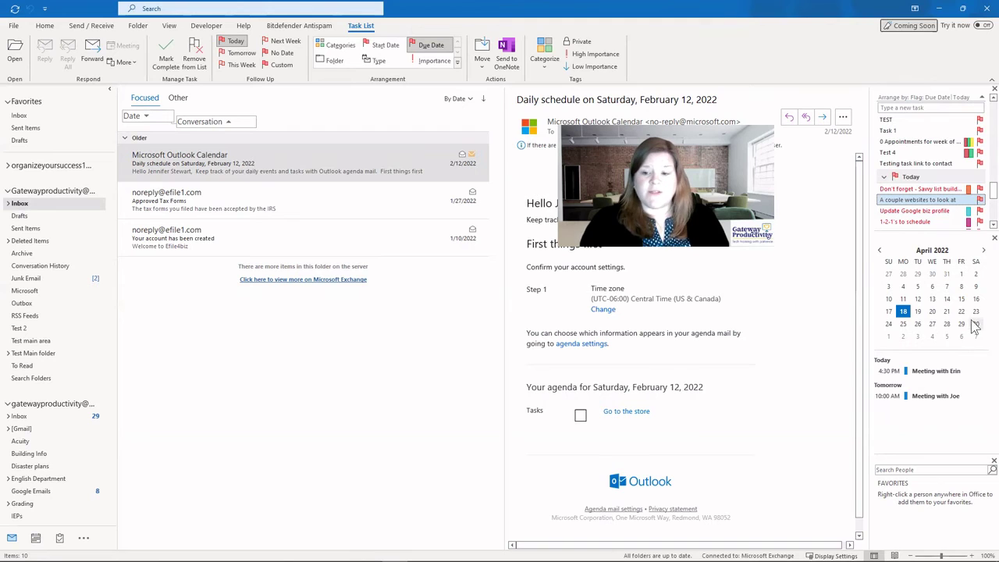
pyautogui.click(918, 312)
pyautogui.doubleClick(919, 312)
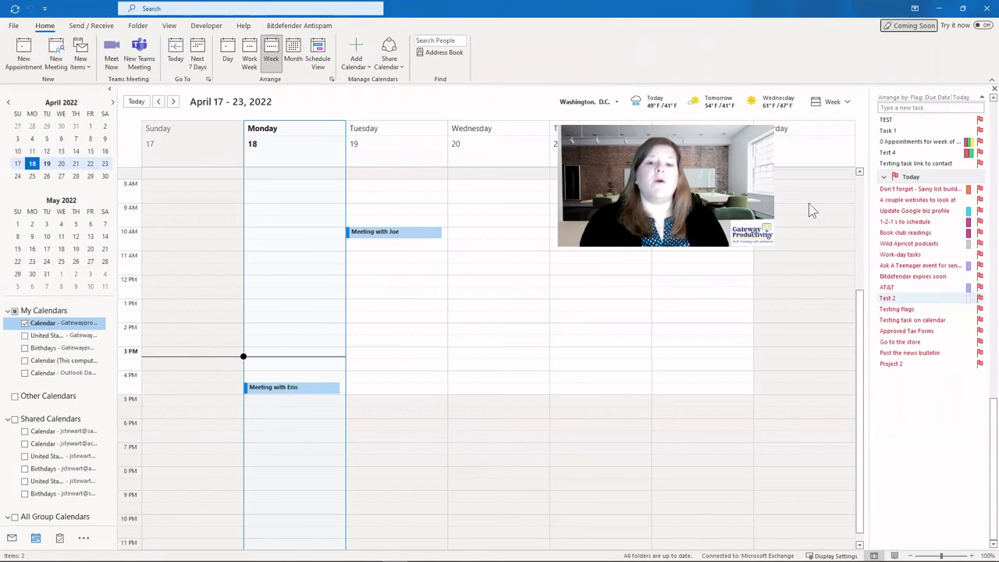